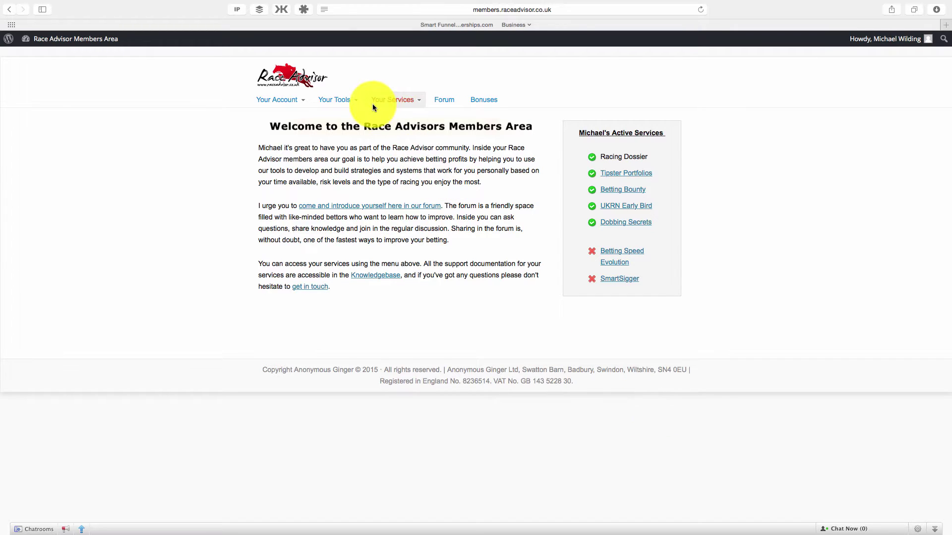
Open the Eye Catchers tool and look through the Weekly EyeCatchers list of horses.
{"action": "mouse_move", "coordinate": [357, 102]}
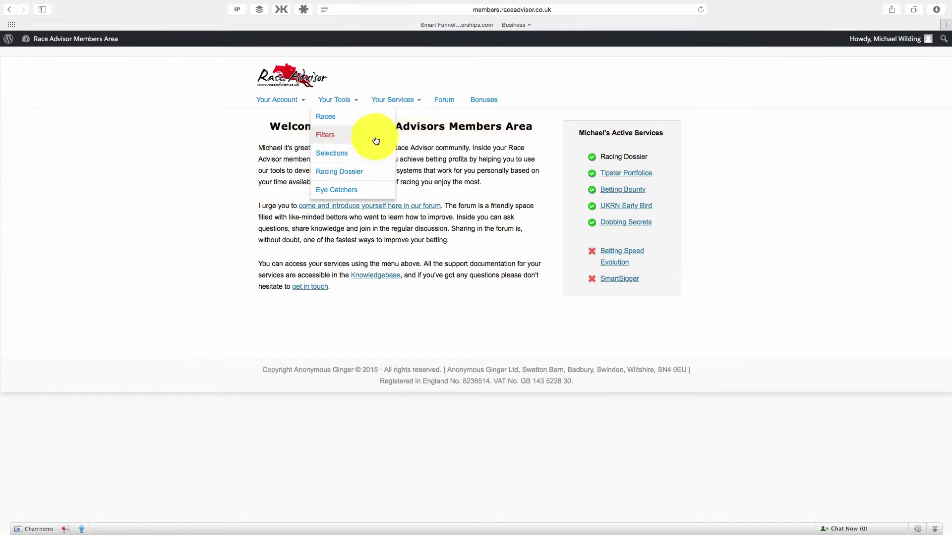
{"action": "left_click", "coordinate": [377, 194]}
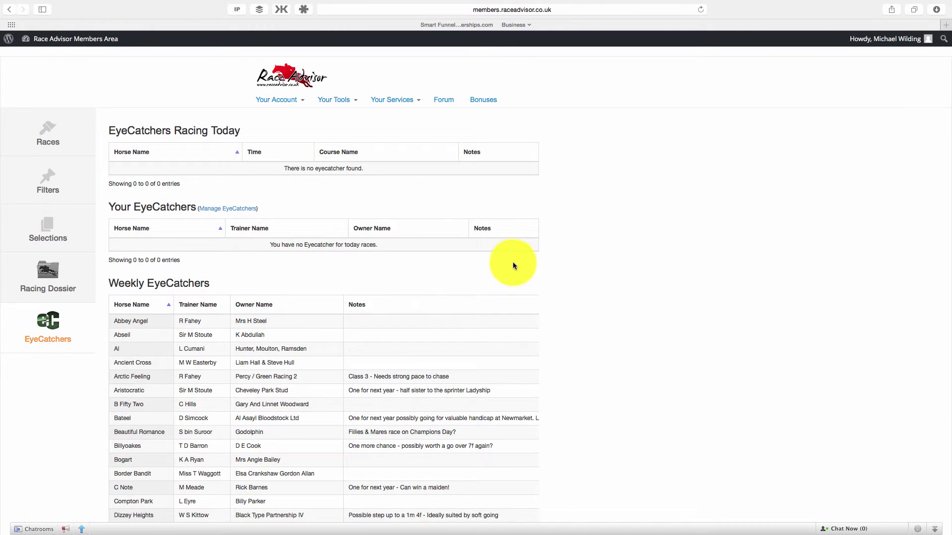
{"action": "scroll", "coordinate": [579, 283], "scroll_direction": "down", "scroll_amount": 4}
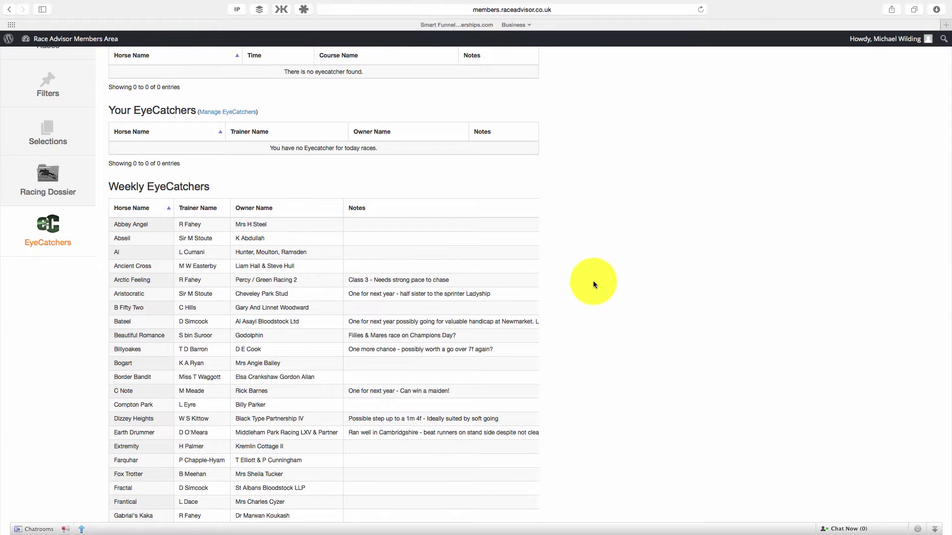
{"action": "scroll", "coordinate": [593, 280], "scroll_direction": "down", "scroll_amount": 5}
{"action": "scroll", "coordinate": [595, 291], "scroll_direction": "down", "scroll_amount": 4}
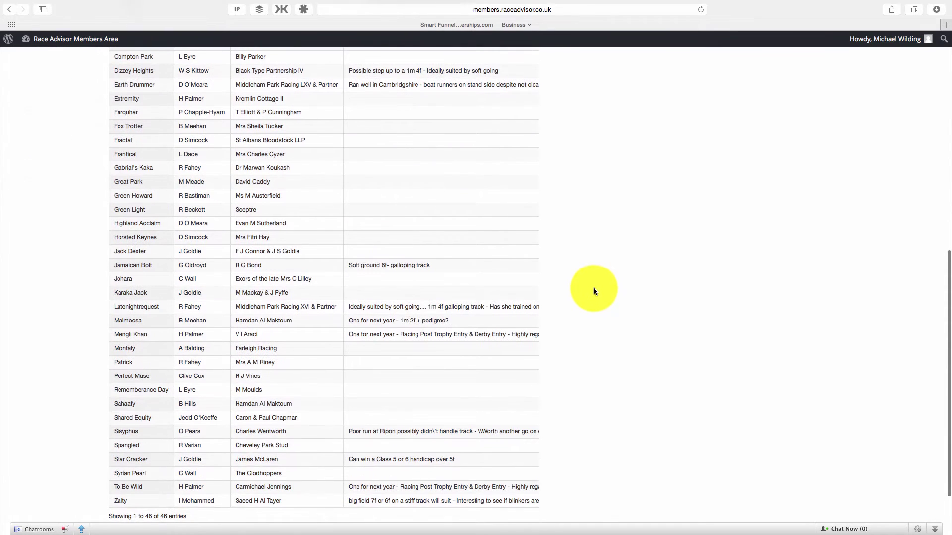
{"action": "scroll", "coordinate": [594, 291], "scroll_direction": "up", "scroll_amount": 2}
{"action": "scroll", "coordinate": [593, 290], "scroll_direction": "up", "scroll_amount": 2}
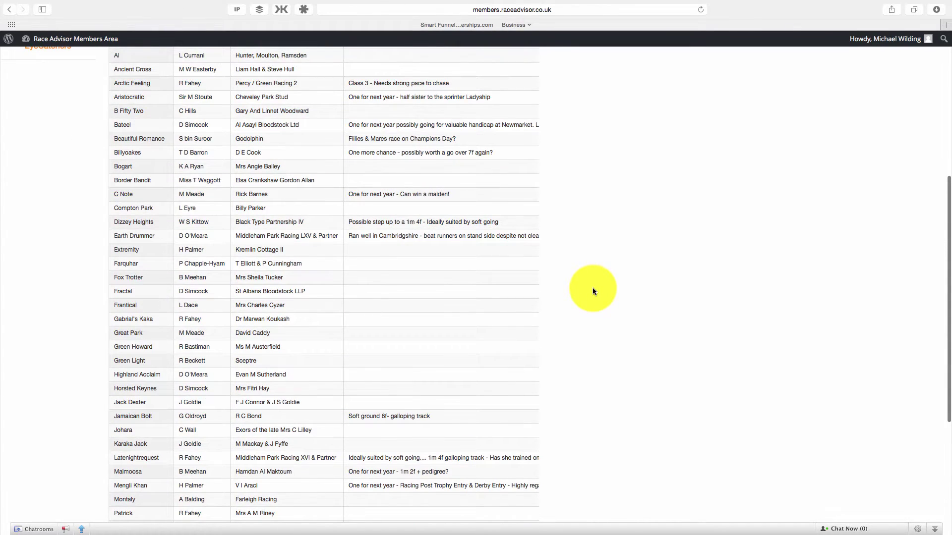
{"action": "scroll", "coordinate": [594, 291], "scroll_direction": "up", "scroll_amount": 4}
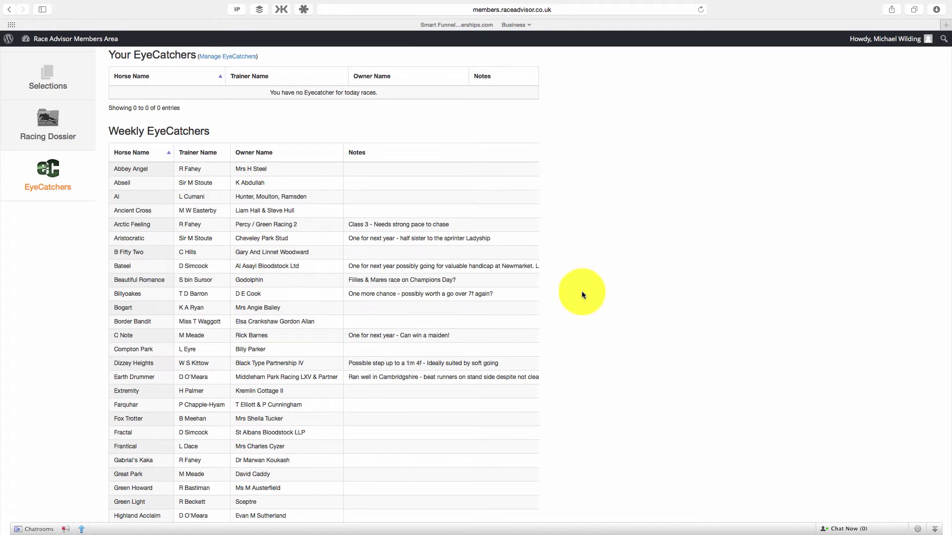
{"action": "scroll", "coordinate": [593, 285], "scroll_direction": "down", "scroll_amount": 1}
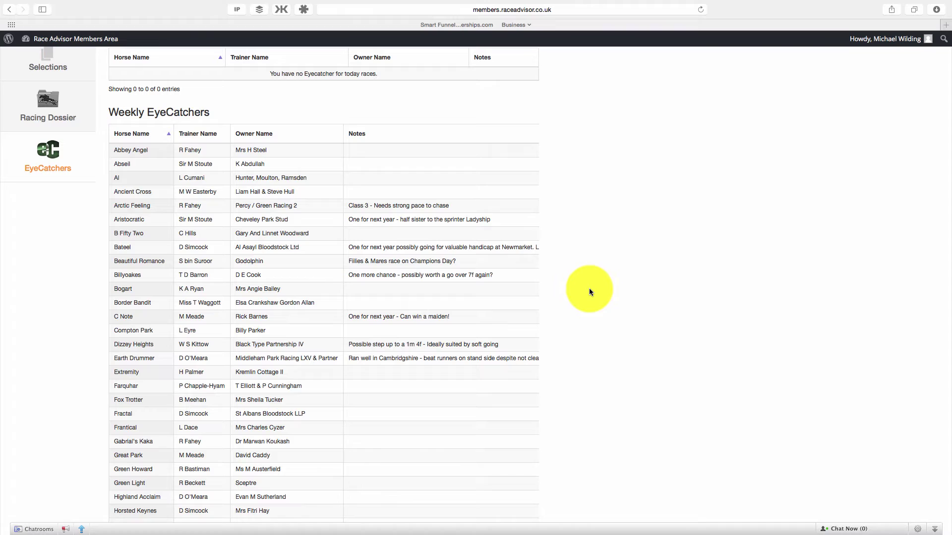
{"action": "scroll", "coordinate": [587, 290], "scroll_direction": "up", "scroll_amount": 9}
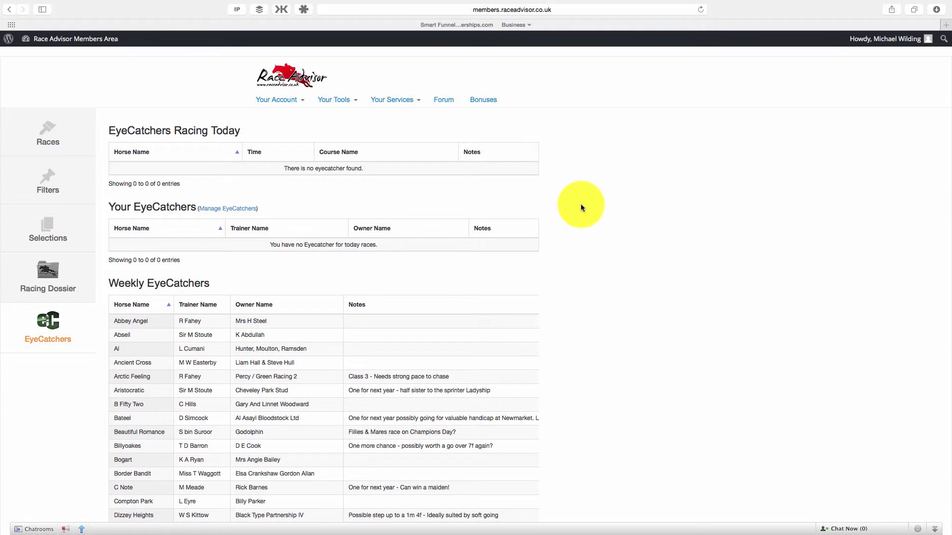
Examine the Weekly EyeCatchers table across its full width, including the notes that are cut off.
{"action": "scroll", "coordinate": [662, 257], "scroll_direction": "down", "scroll_amount": 4}
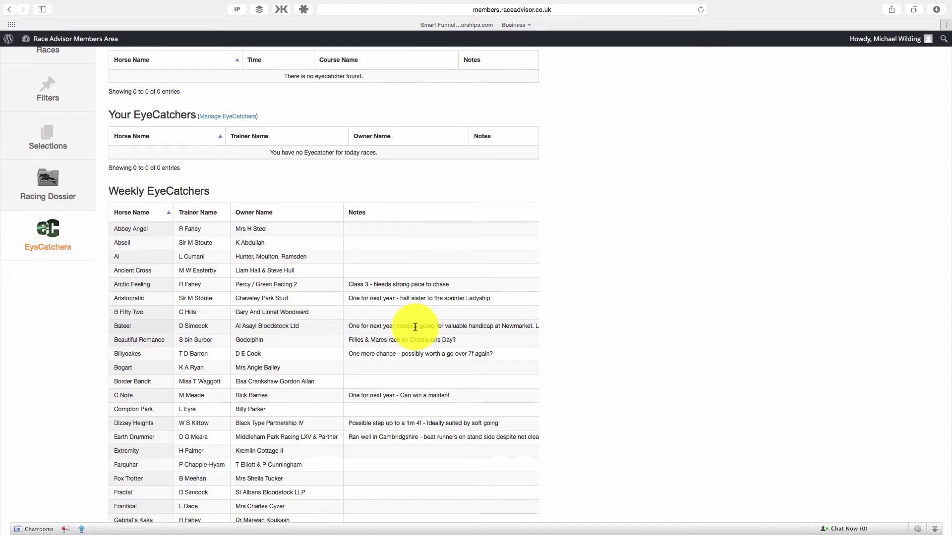
{"action": "scroll", "coordinate": [415, 328], "scroll_direction": "right", "scroll_amount": 5}
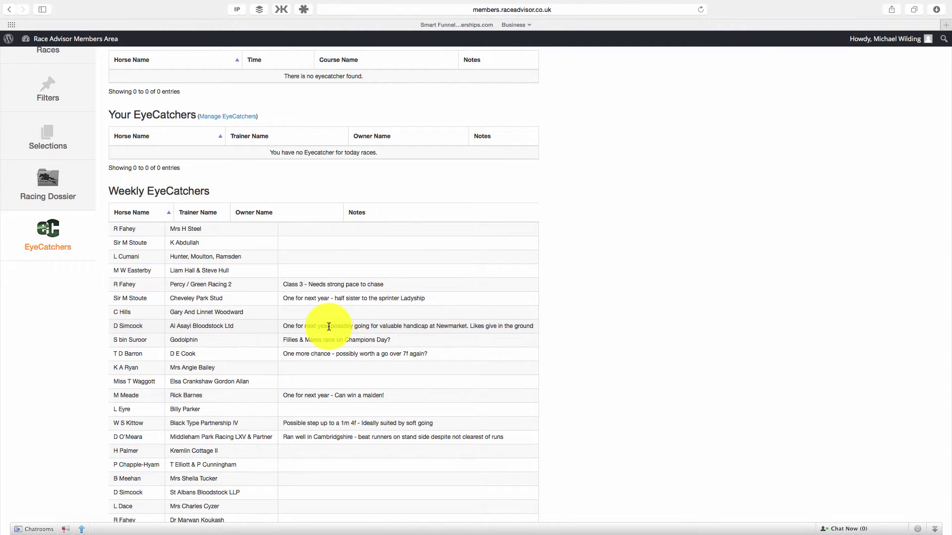
{"action": "scroll", "coordinate": [329, 327], "scroll_direction": "left", "scroll_amount": 5}
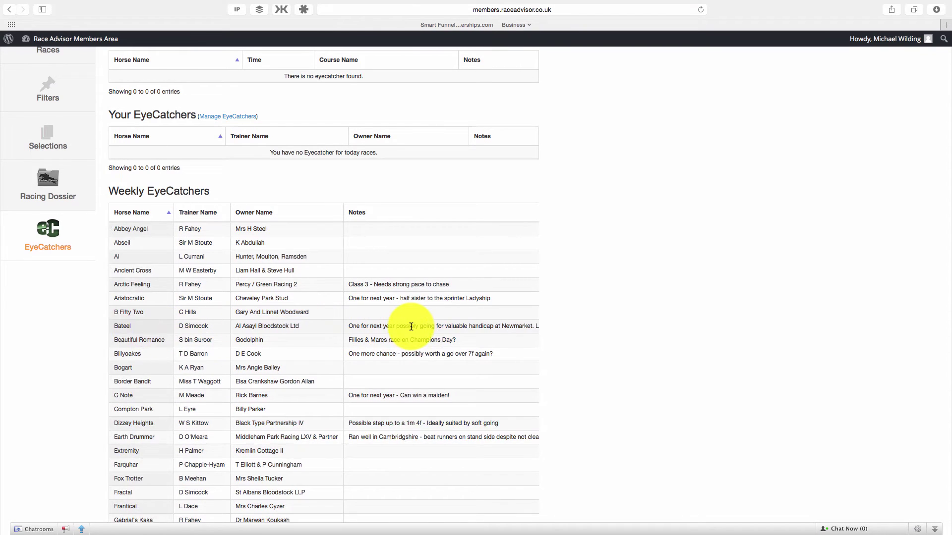
{"action": "scroll", "coordinate": [411, 326], "scroll_direction": "right", "scroll_amount": 2}
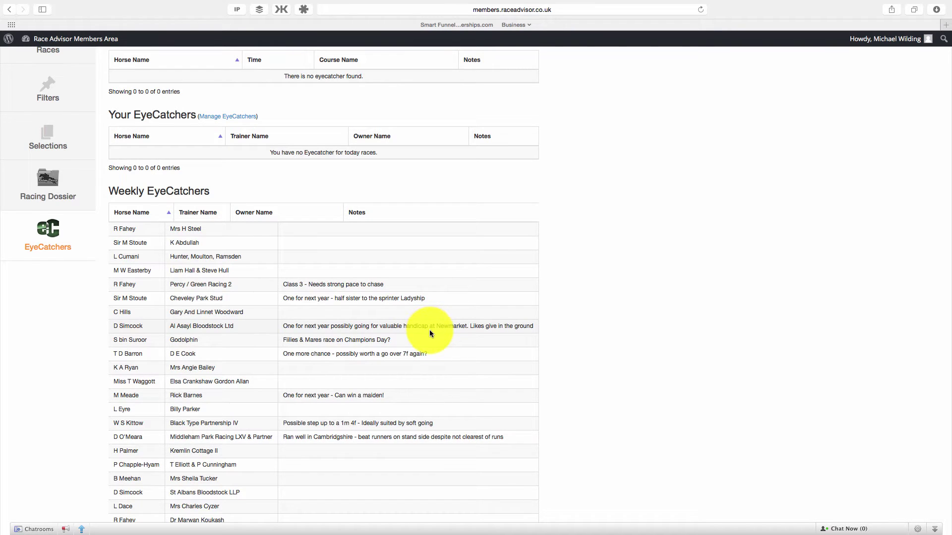
{"action": "scroll", "coordinate": [427, 333], "scroll_direction": "down", "scroll_amount": 5}
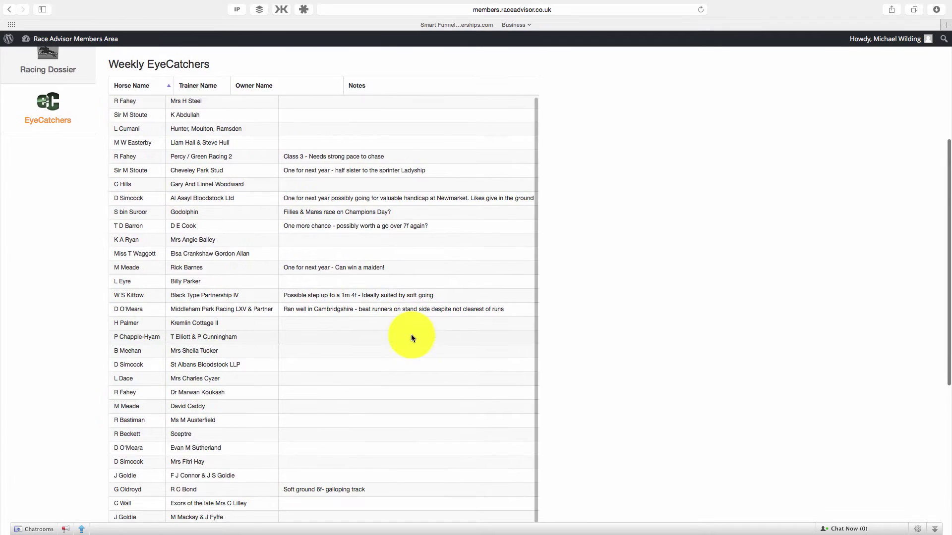
{"action": "scroll", "coordinate": [412, 334], "scroll_direction": "left", "scroll_amount": 2}
{"action": "scroll", "coordinate": [400, 340], "scroll_direction": "up", "scroll_amount": 7}
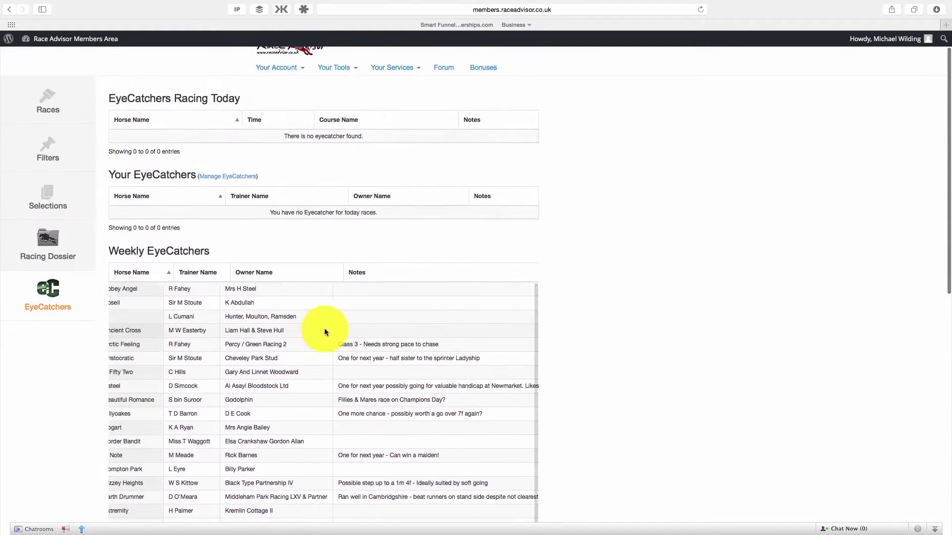
{"action": "scroll", "coordinate": [324, 331], "scroll_direction": "left", "scroll_amount": 1}
{"action": "scroll", "coordinate": [609, 311], "scroll_direction": "up", "scroll_amount": 2}
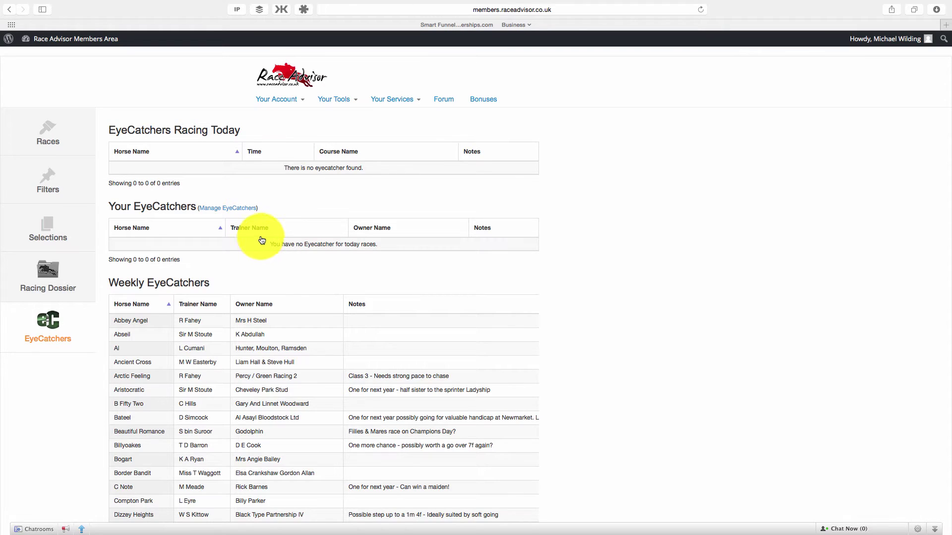
Open the manager for your own eyecatchers and browse the list of available horses.
{"action": "left_click", "coordinate": [249, 212]}
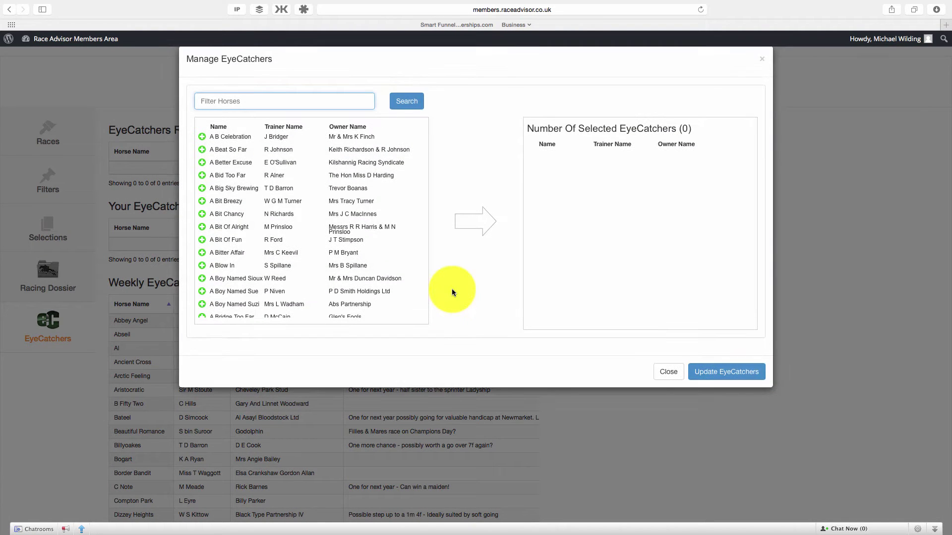
{"action": "scroll", "coordinate": [353, 270], "scroll_direction": "down", "scroll_amount": 15}
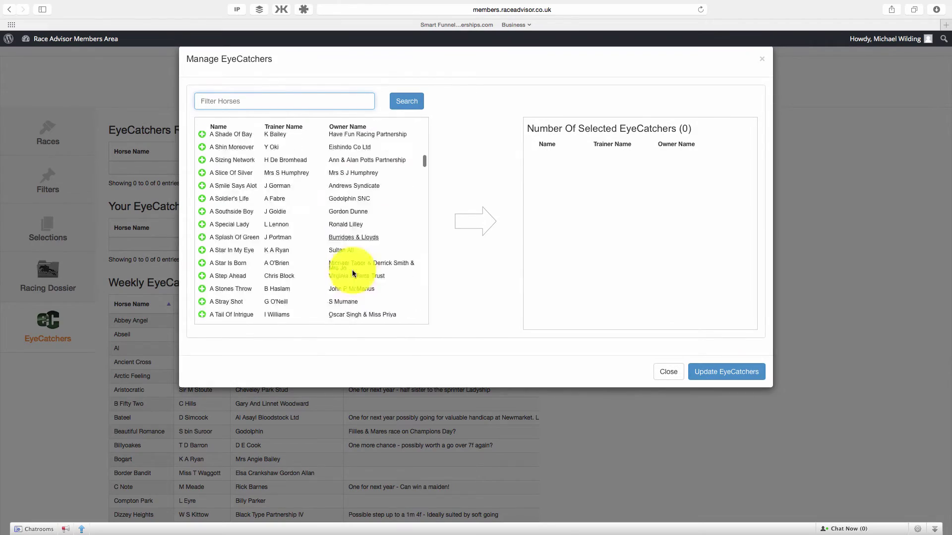
{"action": "scroll", "coordinate": [352, 273], "scroll_direction": "down", "scroll_amount": 20}
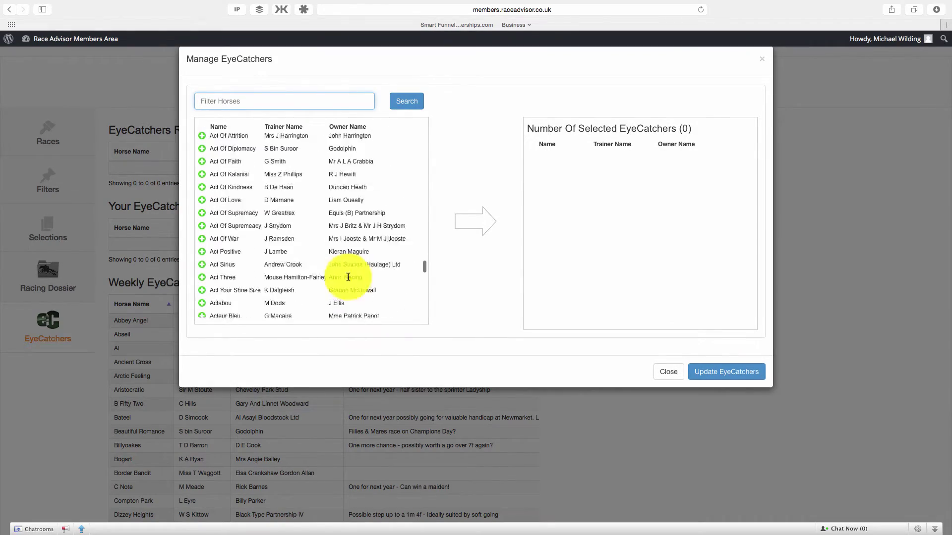
{"action": "scroll", "coordinate": [348, 278], "scroll_direction": "down", "scroll_amount": 20}
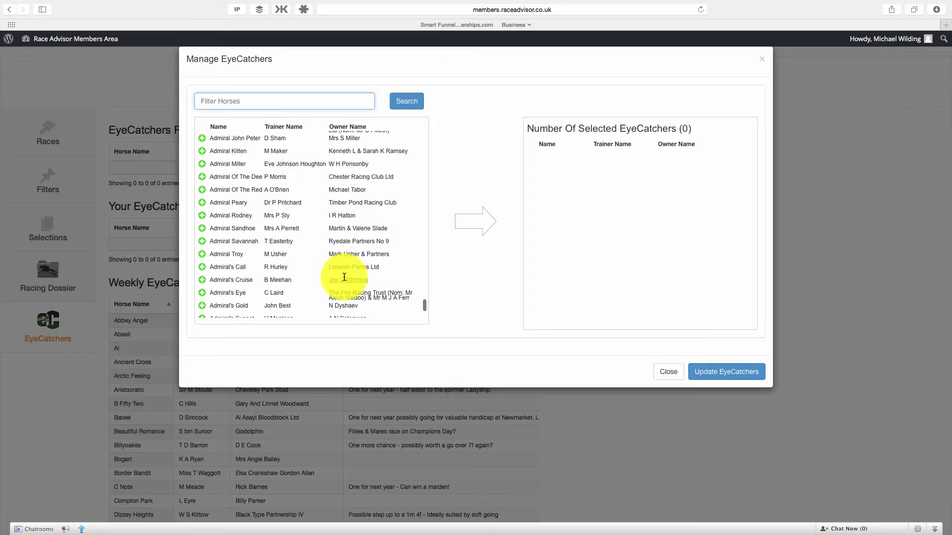
Add Admiral's Call to the selected eyecatchers and remove it again.
{"action": "left_click", "coordinate": [203, 268]}
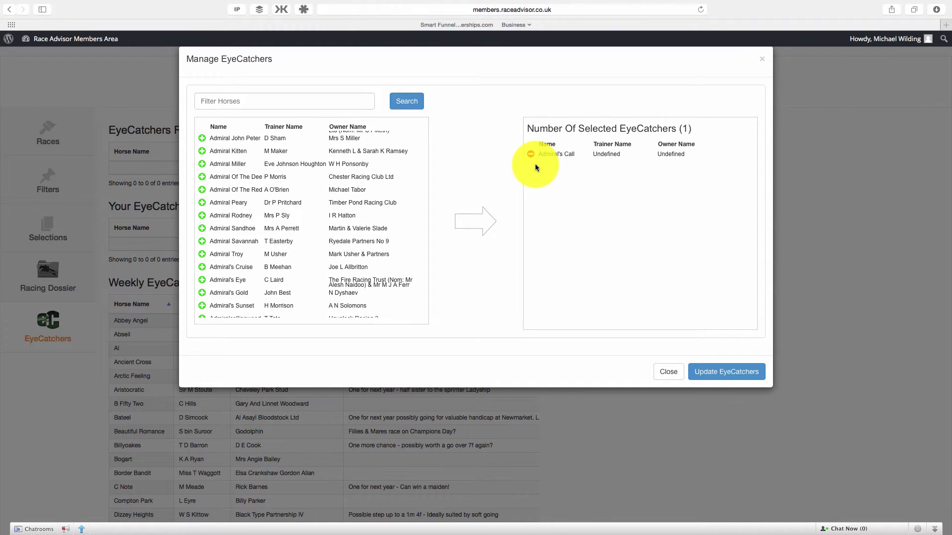
{"action": "left_click", "coordinate": [531, 155]}
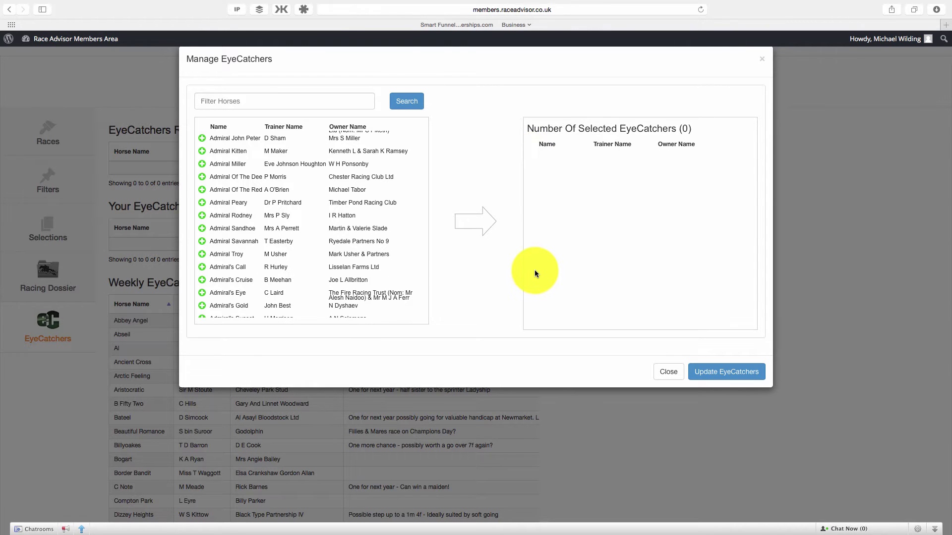
Add the horses After Timer, Afterburner and Agadir Summer to the selected eyecatchers.
{"action": "scroll", "coordinate": [329, 275], "scroll_direction": "down", "scroll_amount": 10}
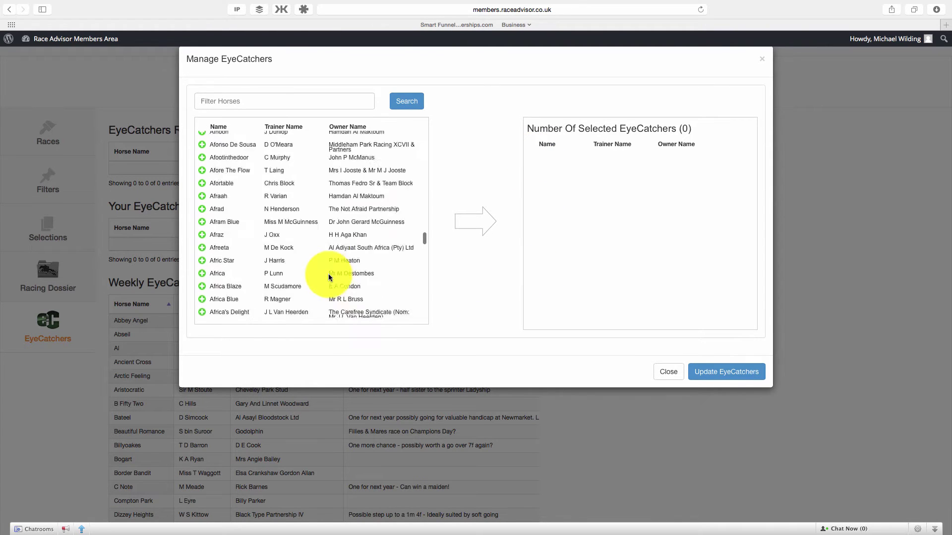
{"action": "scroll", "coordinate": [328, 276], "scroll_direction": "down", "scroll_amount": 5}
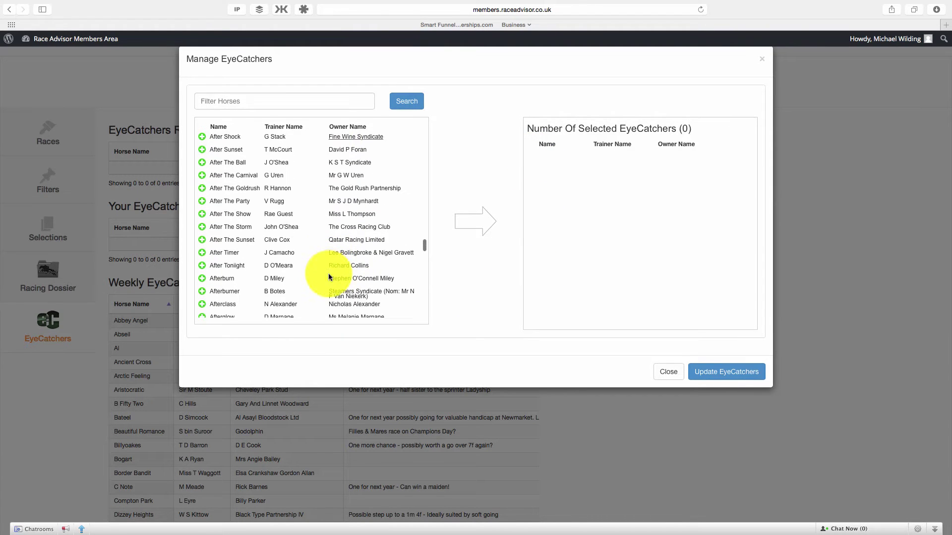
{"action": "left_click", "coordinate": [202, 258]}
{"action": "left_click", "coordinate": [202, 278]}
{"action": "scroll", "coordinate": [212, 290], "scroll_direction": "down", "scroll_amount": 5}
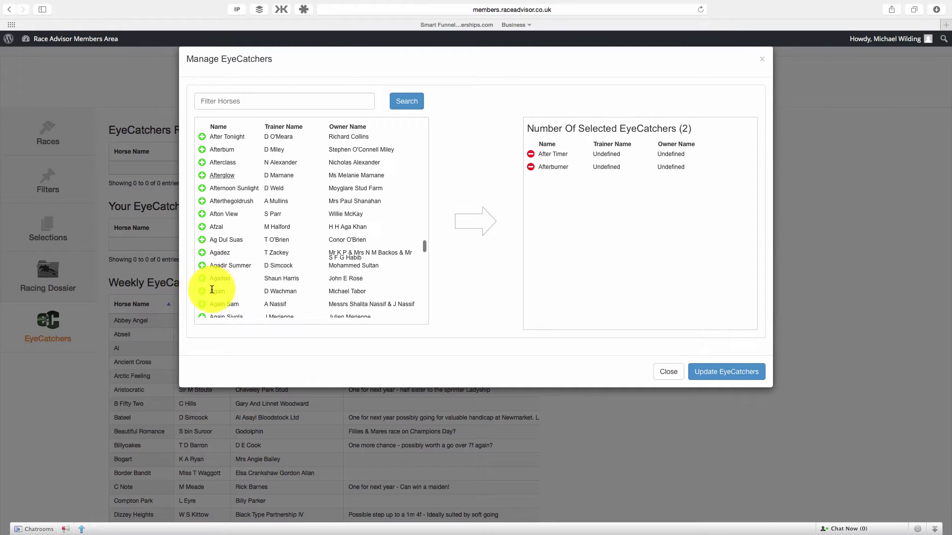
{"action": "left_click", "coordinate": [202, 266]}
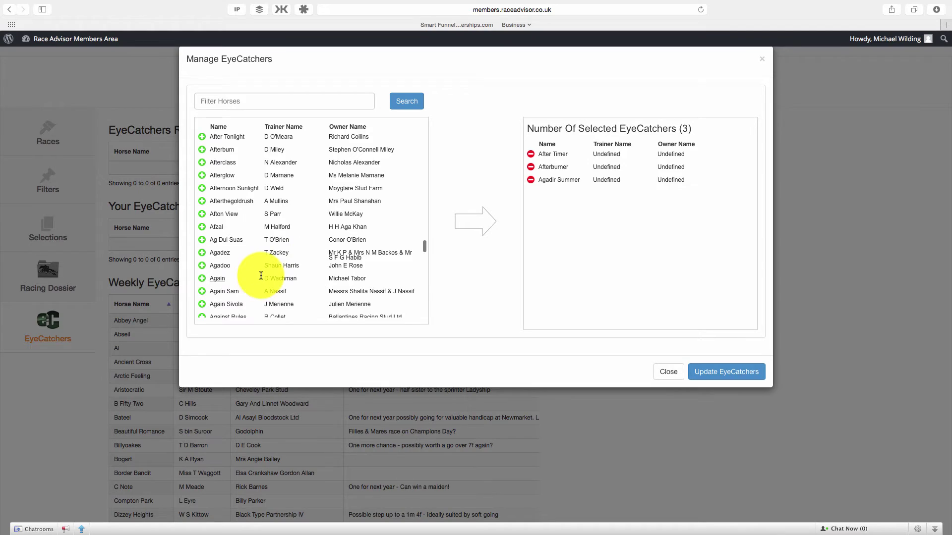
Find the horse Albert Boy by name, add it to the selected eyecatchers and save the updated selection.
{"action": "scroll", "coordinate": [261, 276], "scroll_direction": "down", "scroll_amount": 20}
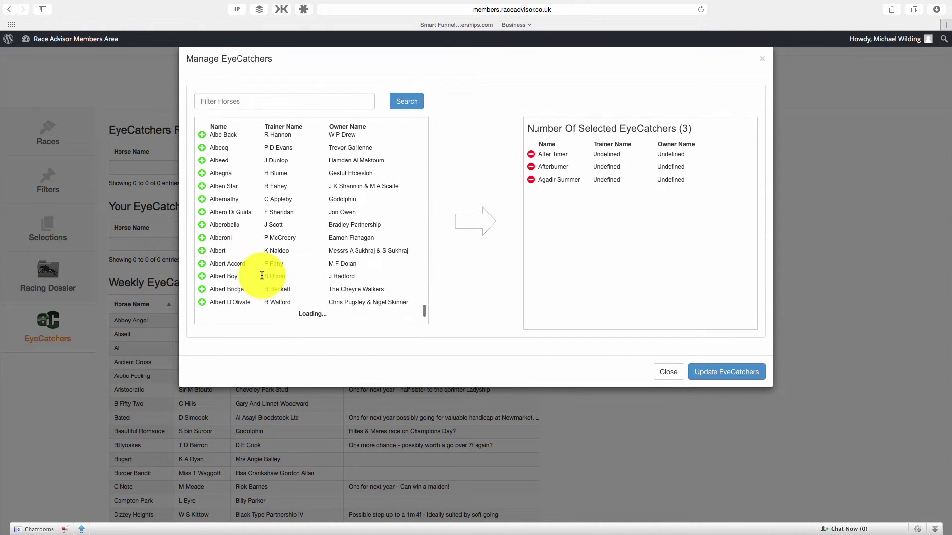
{"action": "scroll", "coordinate": [309, 233], "scroll_direction": "up", "scroll_amount": 10}
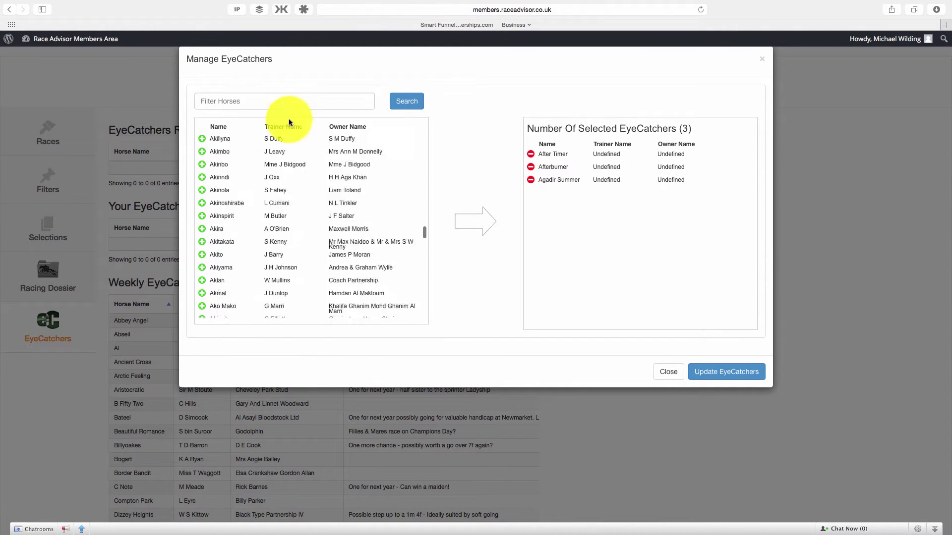
{"action": "left_click", "coordinate": [288, 102]}
{"action": "type", "text": "Albert Boy"}
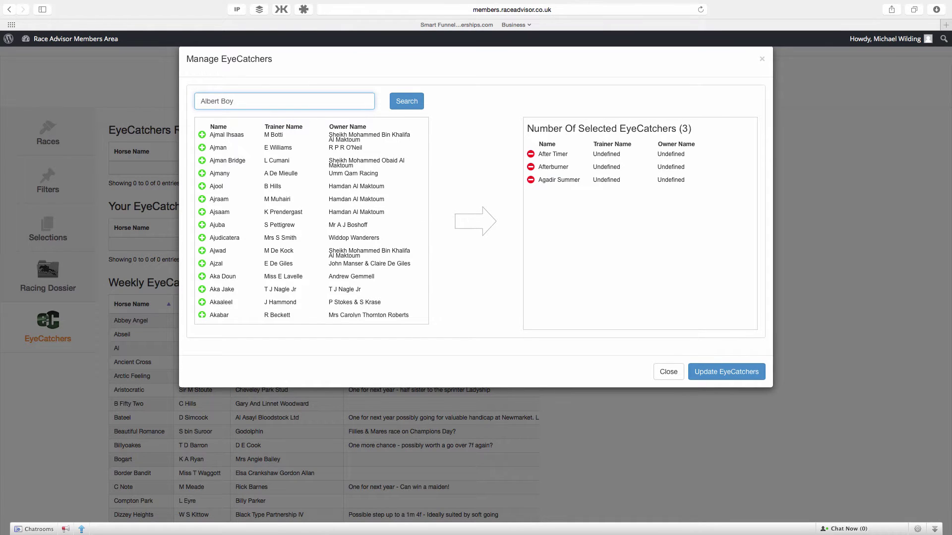
{"action": "left_click", "coordinate": [411, 99]}
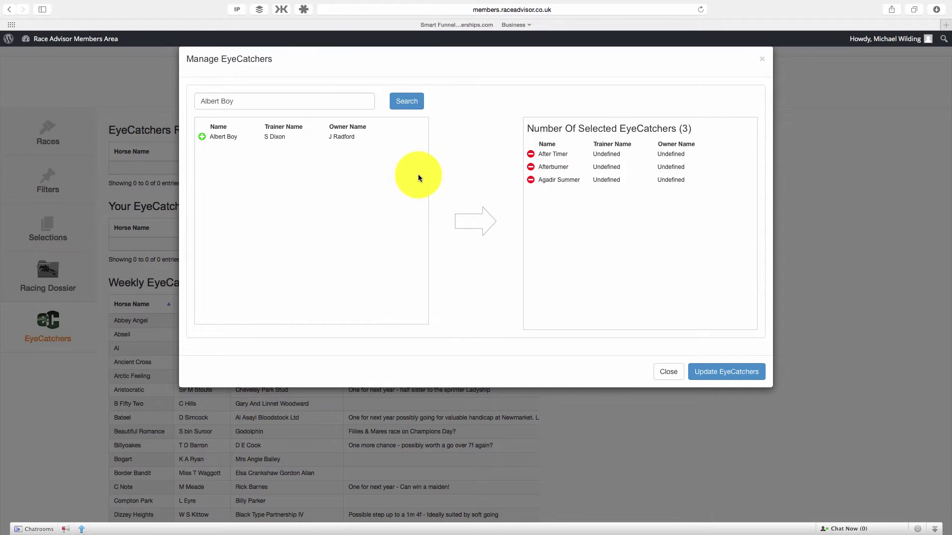
{"action": "left_click", "coordinate": [201, 139]}
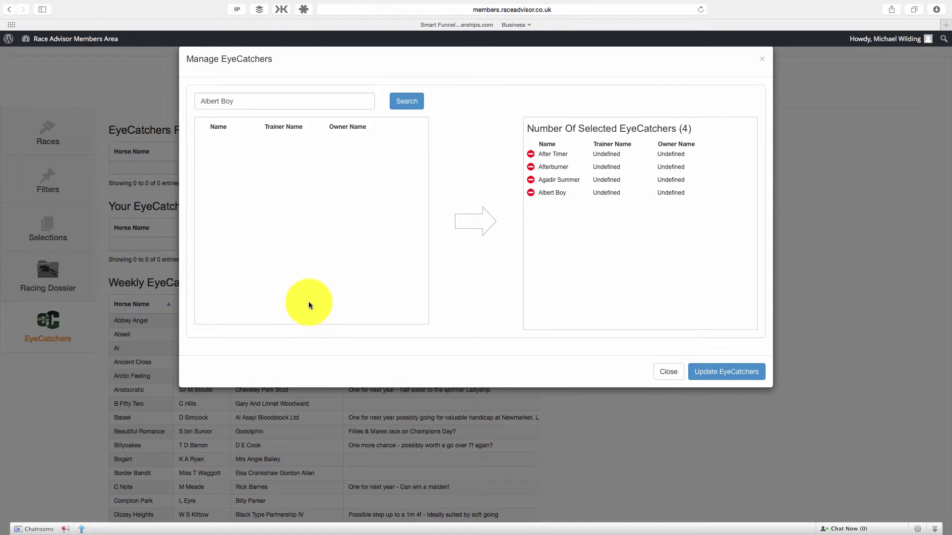
{"action": "left_click", "coordinate": [707, 376]}
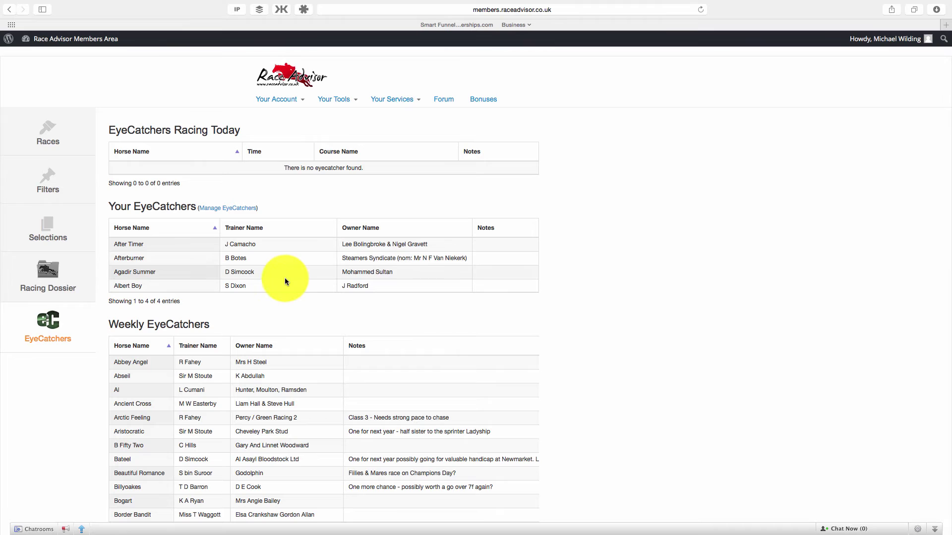
Review the saved horses in the eyecatcher manager and close it without changes.
{"action": "left_click", "coordinate": [239, 208]}
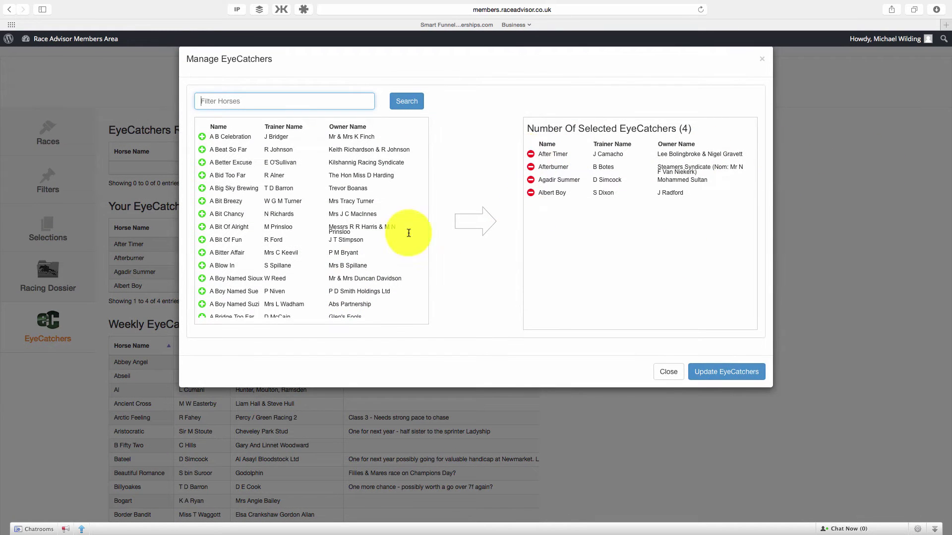
{"action": "left_click", "coordinate": [676, 380]}
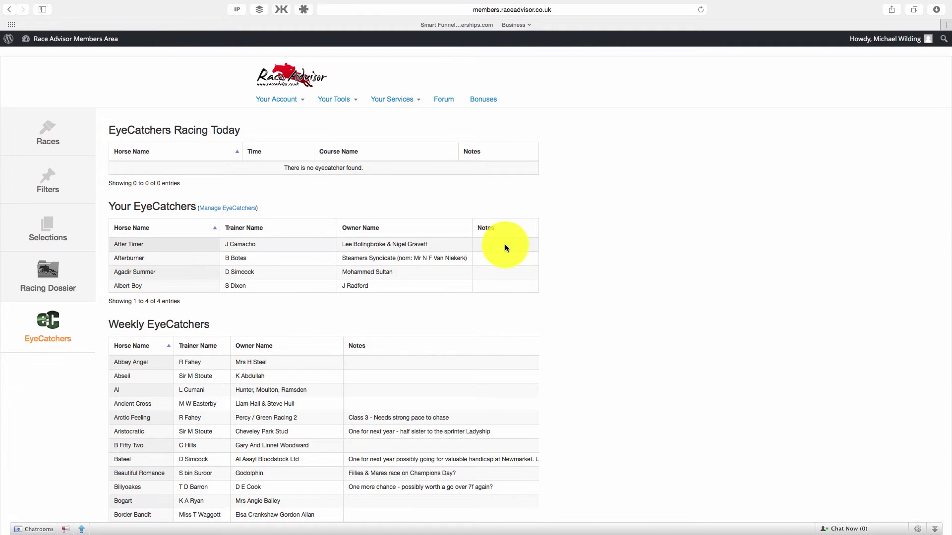
Add the note "Update your notes in this space" to After Timer in the personal eyecatchers and save it.
{"action": "left_click", "coordinate": [504, 246]}
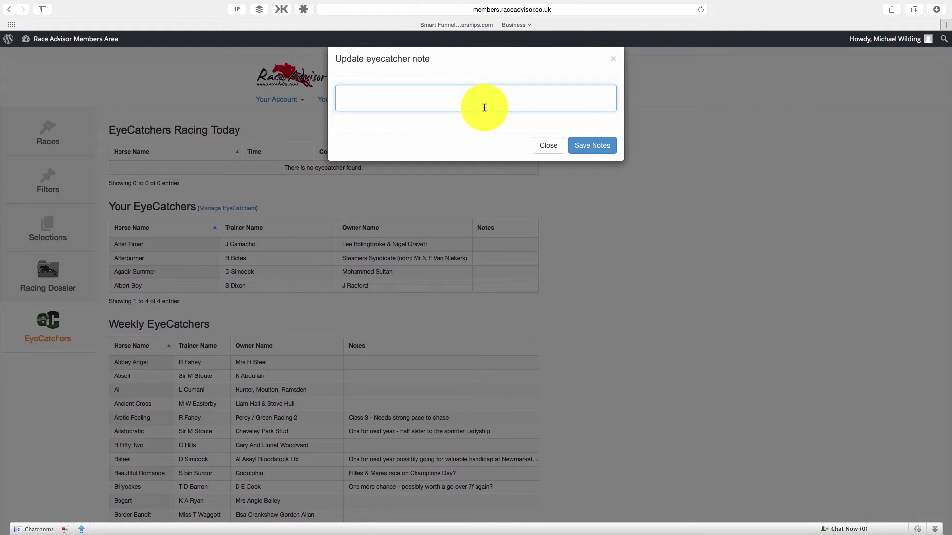
{"action": "type", "text": "Update your notes"}
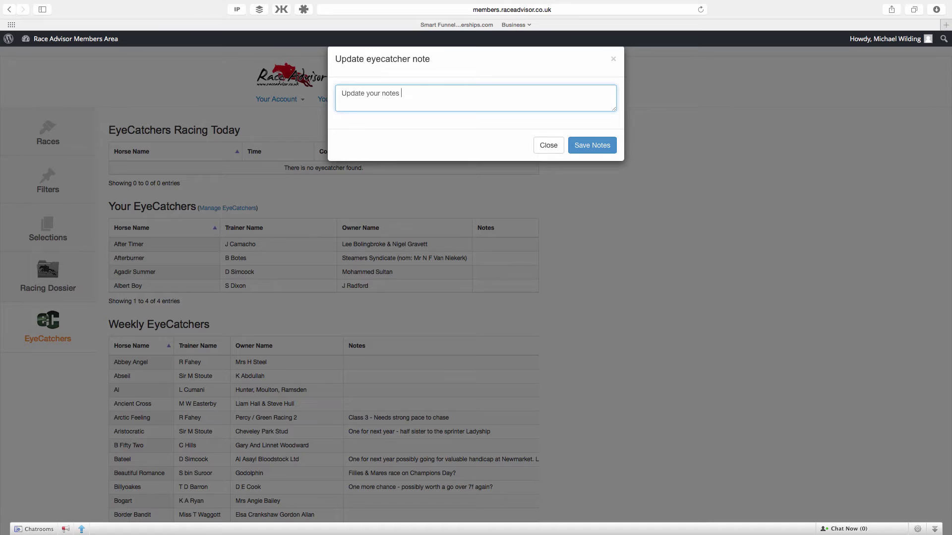
{"action": "type", "text": " in this space"}
{"action": "left_click", "coordinate": [594, 147]}
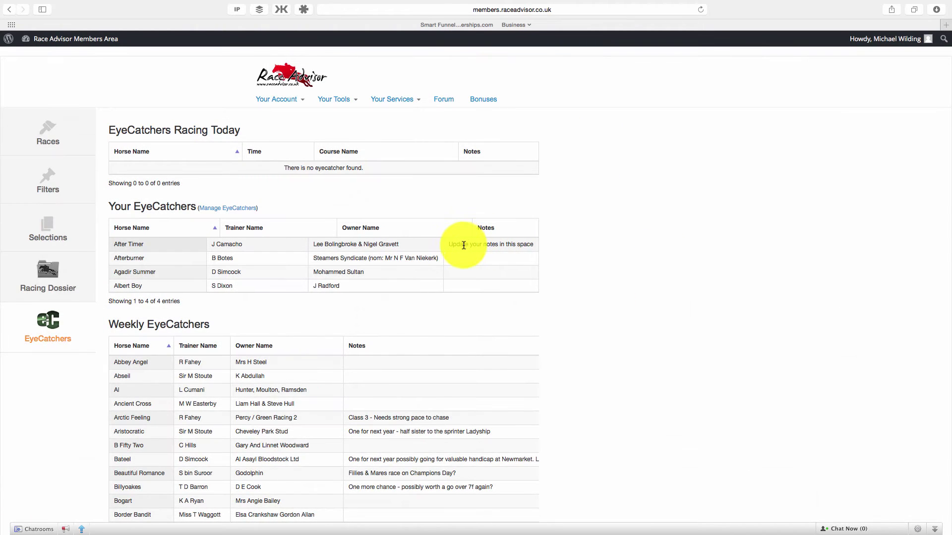
Extend After Timer's note with a full stop and several repeated copies of its sentence, and save it.
{"action": "left_click", "coordinate": [508, 245]}
{"action": "left_click_drag", "start_coordinate": [476, 97], "coordinate": [294, 72]}
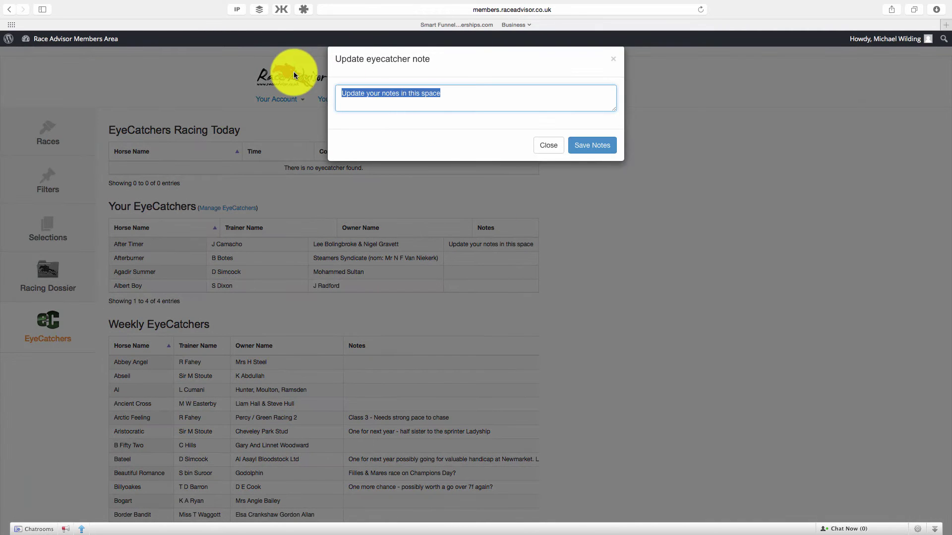
{"action": "left_click", "coordinate": [495, 98]}
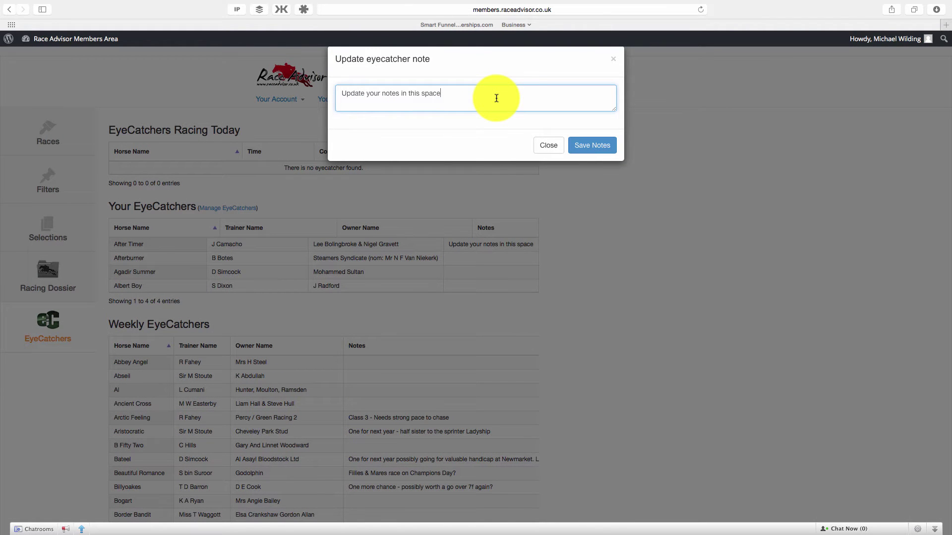
{"action": "type", "text": "."}
{"action": "key", "text": "super+v"}
{"action": "key", "text": "super+v"}
{"action": "key", "text": "super+v"}
{"action": "key", "text": "super+v"}
{"action": "key", "text": "super+v"}
{"action": "key", "text": "super+v"}
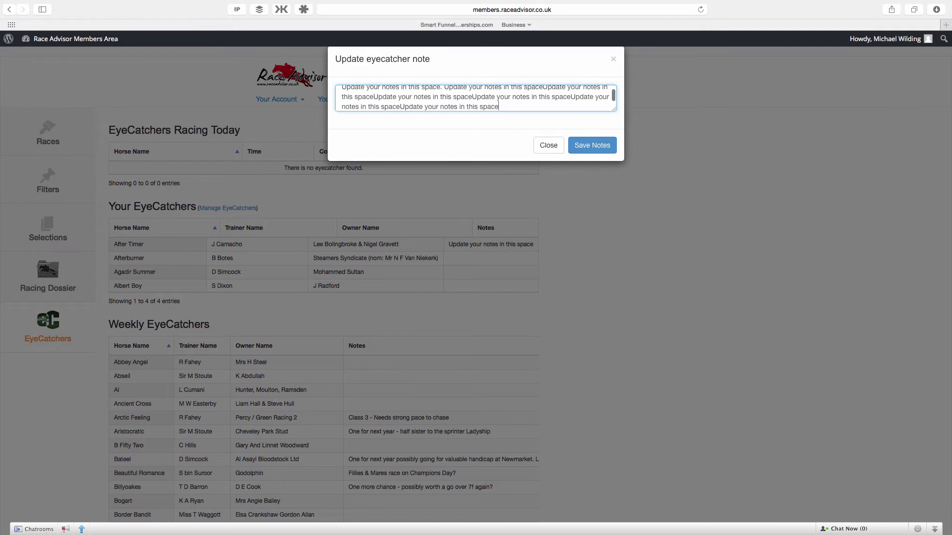
{"action": "left_click", "coordinate": [601, 149]}
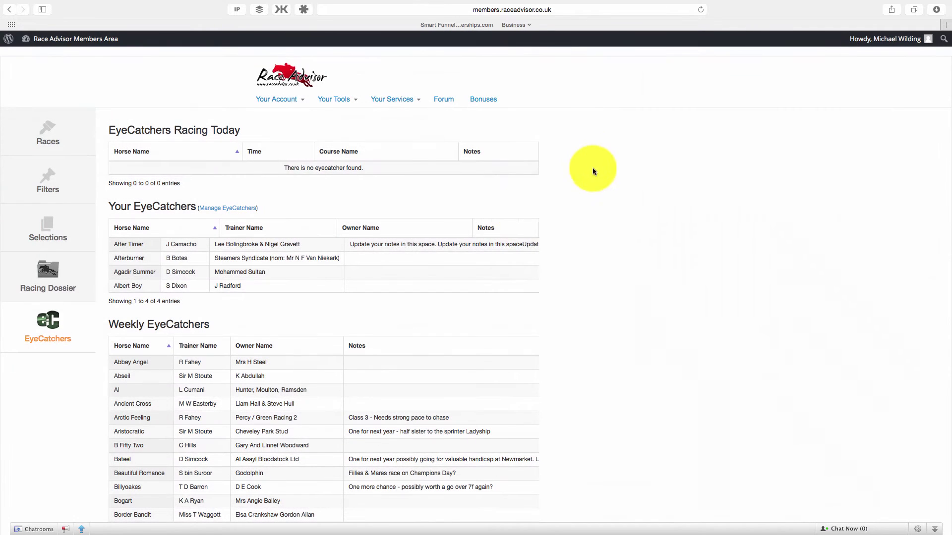
Look along After Timer's long note, copy its full text and close the note without changes.
{"action": "scroll", "coordinate": [448, 257], "scroll_direction": "right", "scroll_amount": 10}
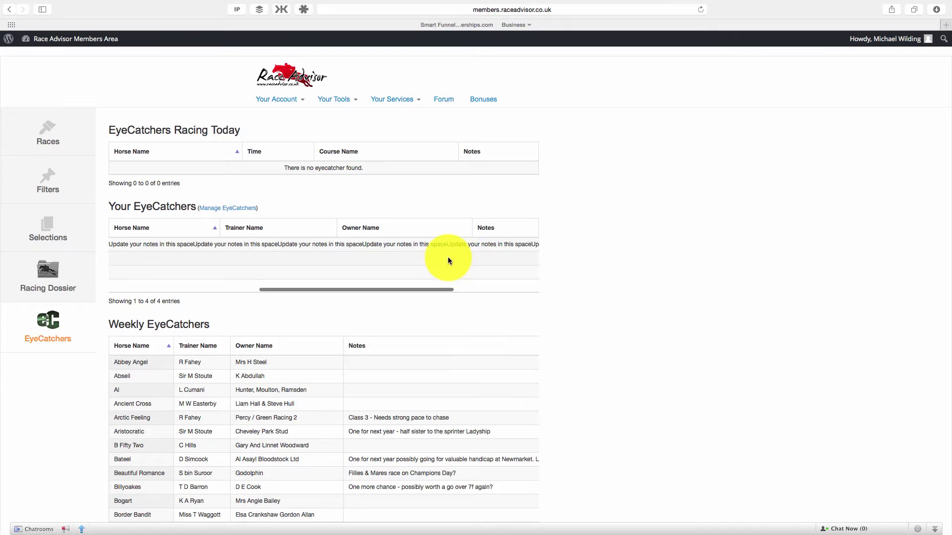
{"action": "scroll", "coordinate": [448, 257], "scroll_direction": "left", "scroll_amount": 10}
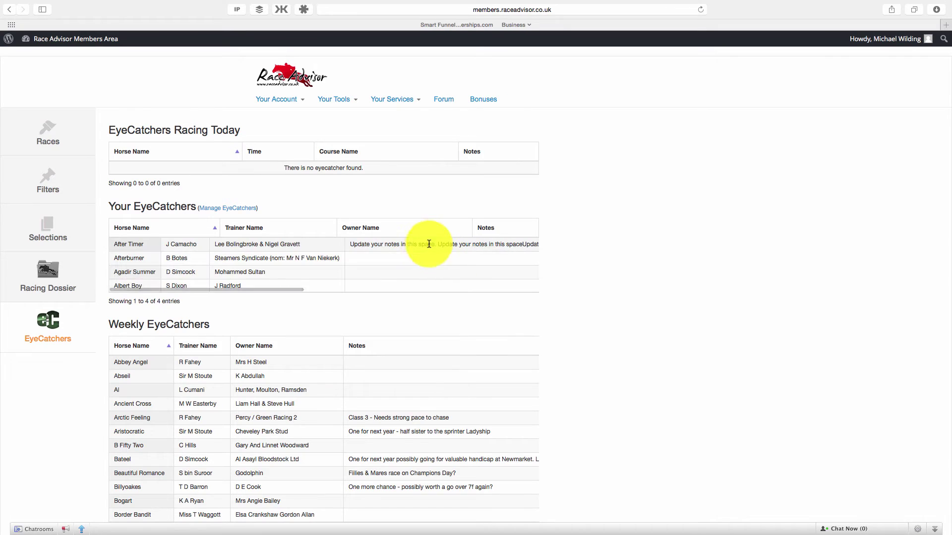
{"action": "left_click", "coordinate": [402, 244]}
{"action": "left_click_drag", "start_coordinate": [601, 106], "coordinate": [168, 43]}
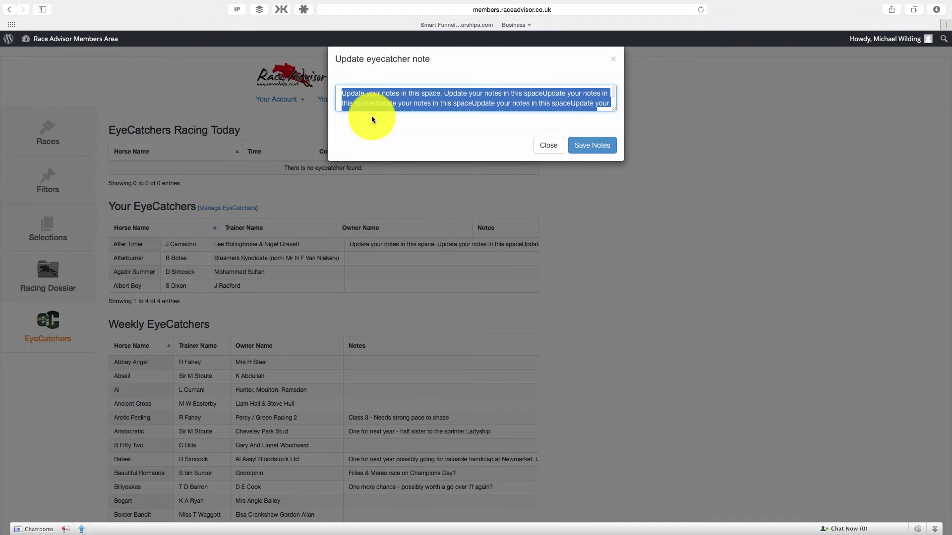
{"action": "left_click", "coordinate": [541, 145]}
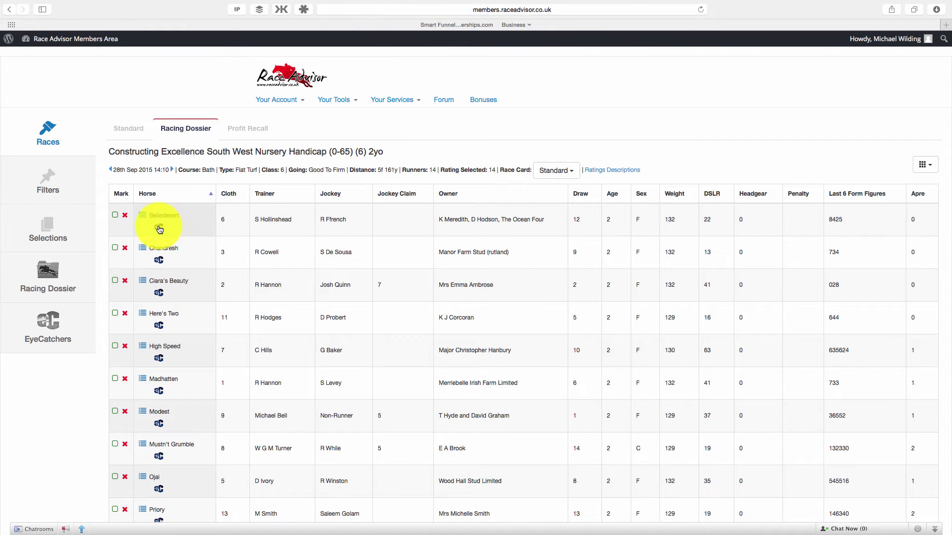
In the standard racecard of the 14:10 race at Bath, mark Belledesert and Mustn't Grumble as eyecatchers.
{"action": "left_click", "coordinate": [131, 129]}
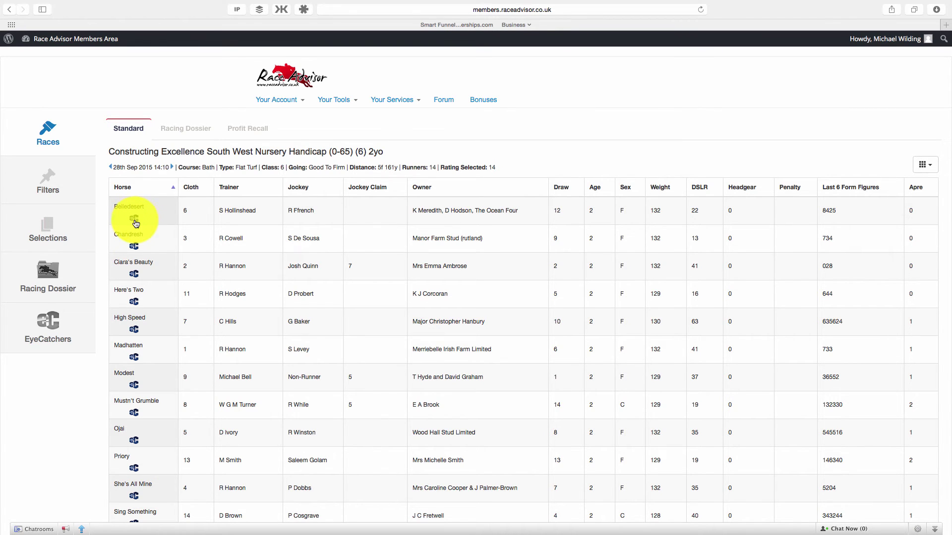
{"action": "scroll", "coordinate": [163, 360], "scroll_direction": "down", "scroll_amount": 5}
{"action": "scroll", "coordinate": [165, 357], "scroll_direction": "up", "scroll_amount": 5}
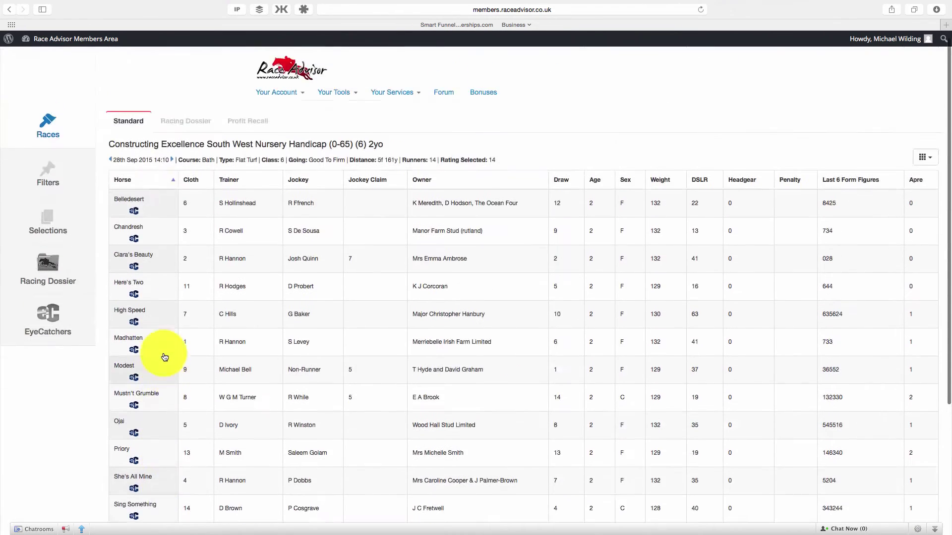
{"action": "scroll", "coordinate": [164, 357], "scroll_direction": "up", "scroll_amount": 1}
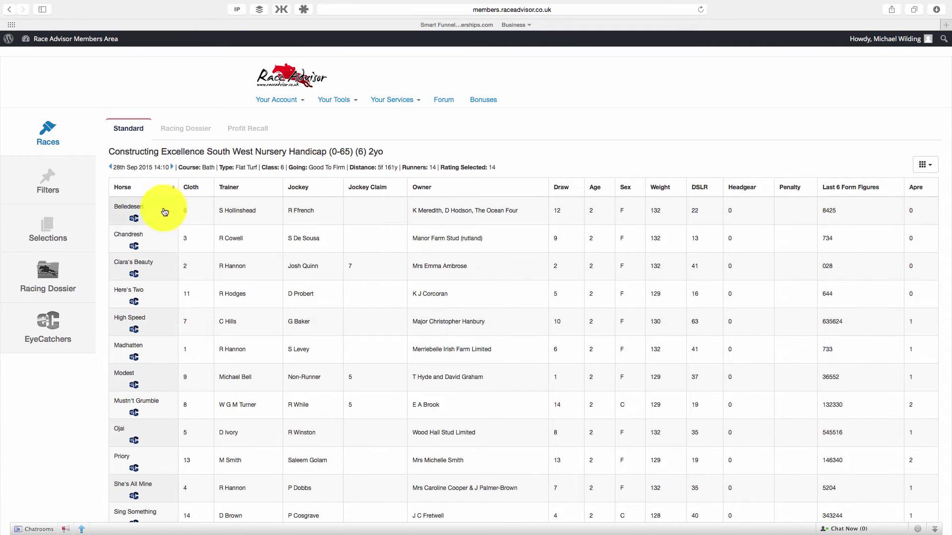
{"action": "left_click", "coordinate": [135, 218]}
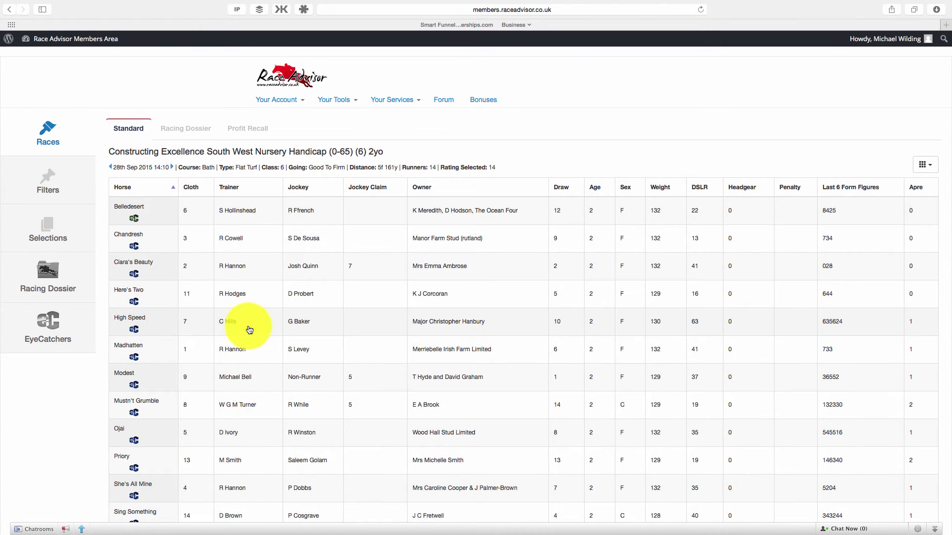
{"action": "left_click", "coordinate": [134, 414]}
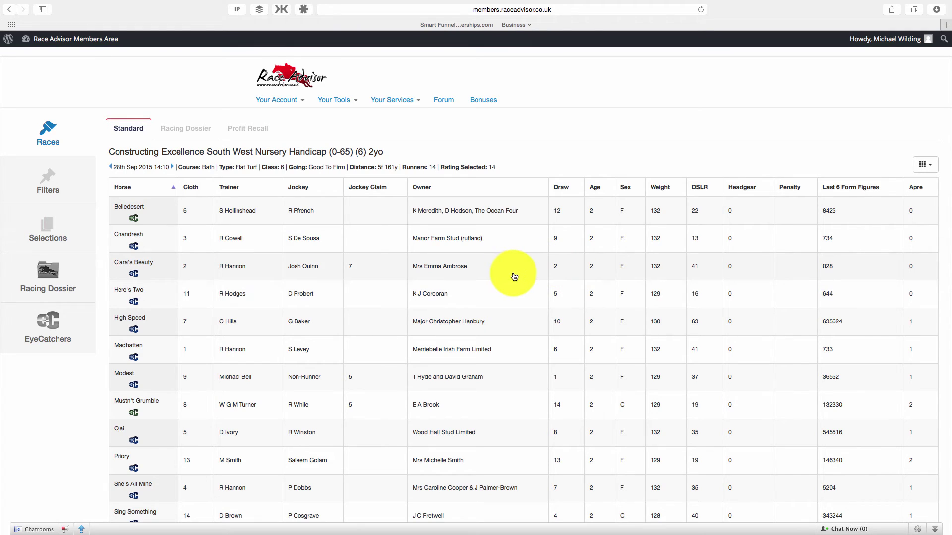
Return to the EyeCatchers page, paste the copied note text as Mustn't Grumble's note and save it.
{"action": "left_click", "coordinate": [52, 329]}
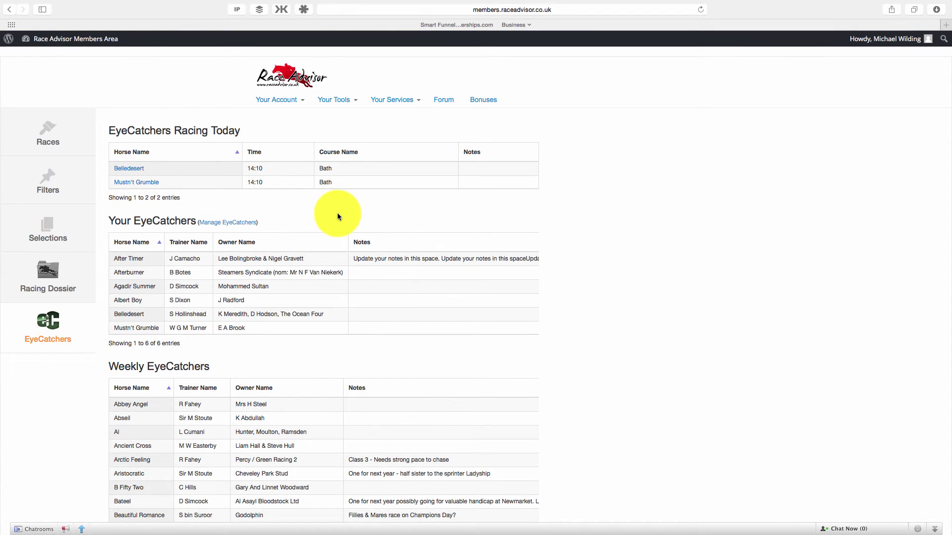
{"action": "scroll", "coordinate": [466, 327], "scroll_direction": "down", "scroll_amount": 1}
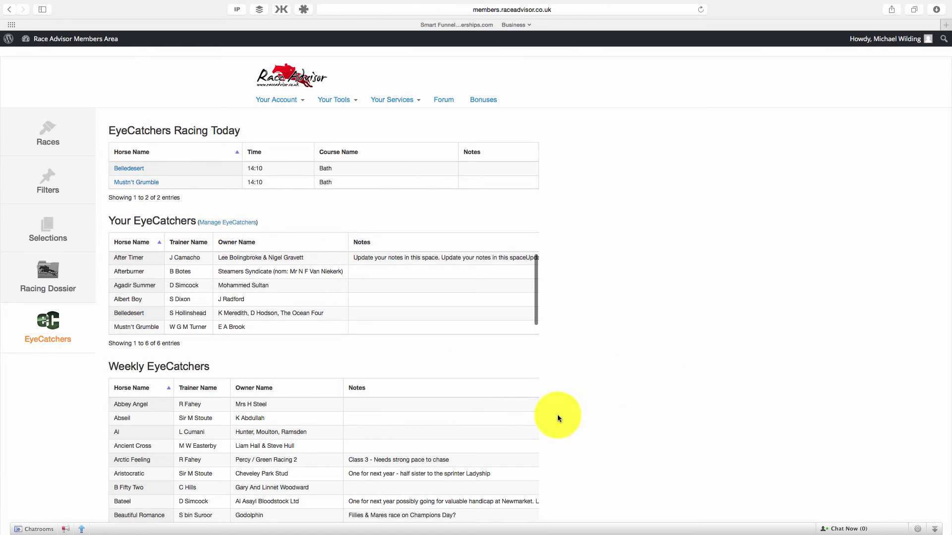
{"action": "scroll", "coordinate": [513, 325], "scroll_direction": "up", "scroll_amount": 1}
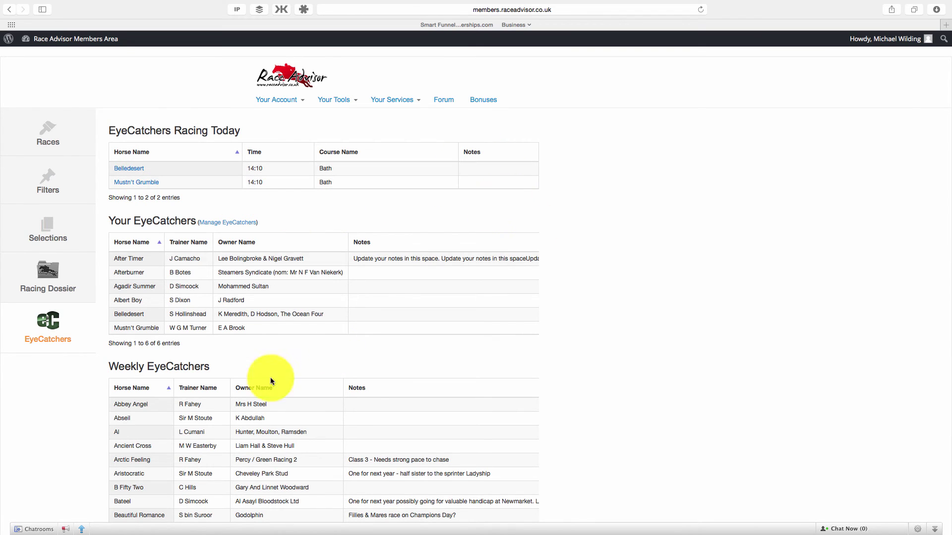
{"action": "left_click", "coordinate": [451, 329]}
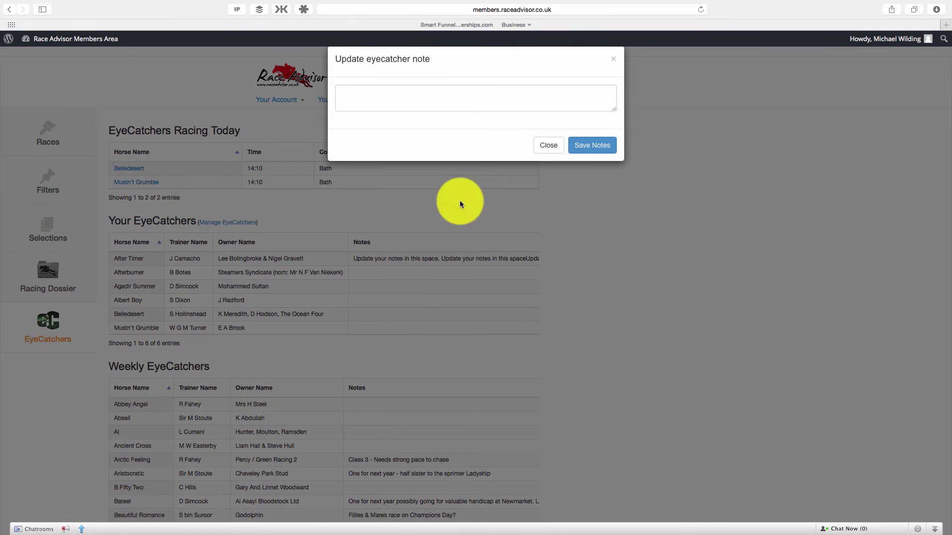
{"action": "left_click", "coordinate": [425, 99]}
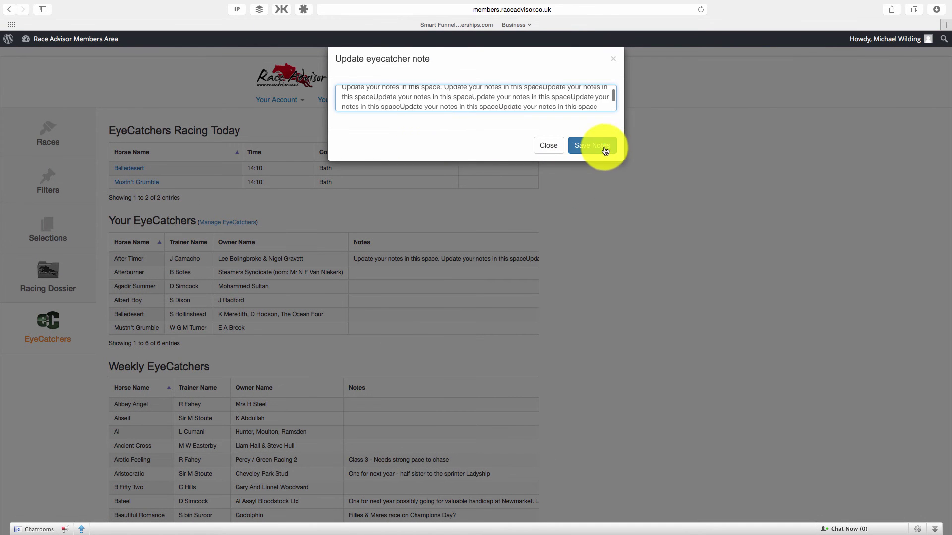
{"action": "left_click", "coordinate": [602, 145]}
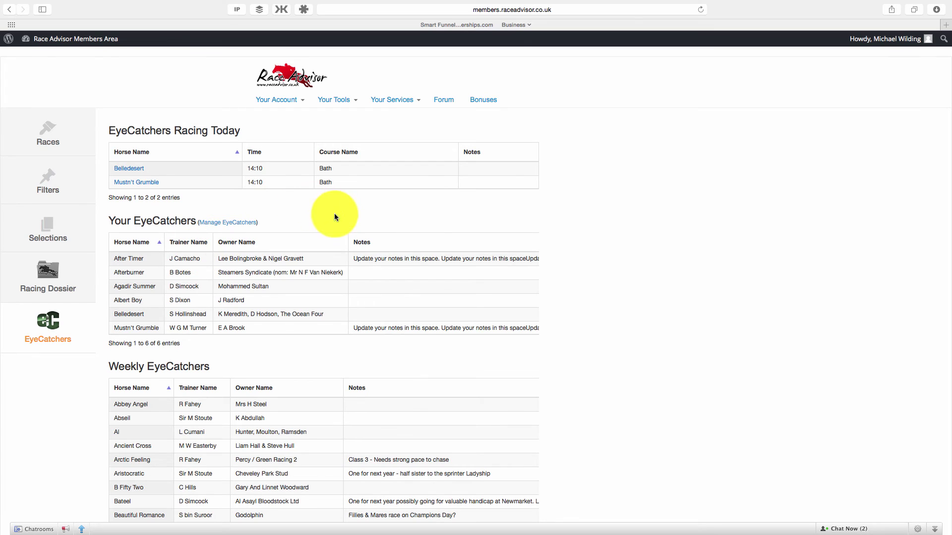
Open Mustn't Grumble's race from today's eyecatchers, check its eyecatcher mark and return to the EyeCatchers page.
{"action": "left_click", "coordinate": [142, 183]}
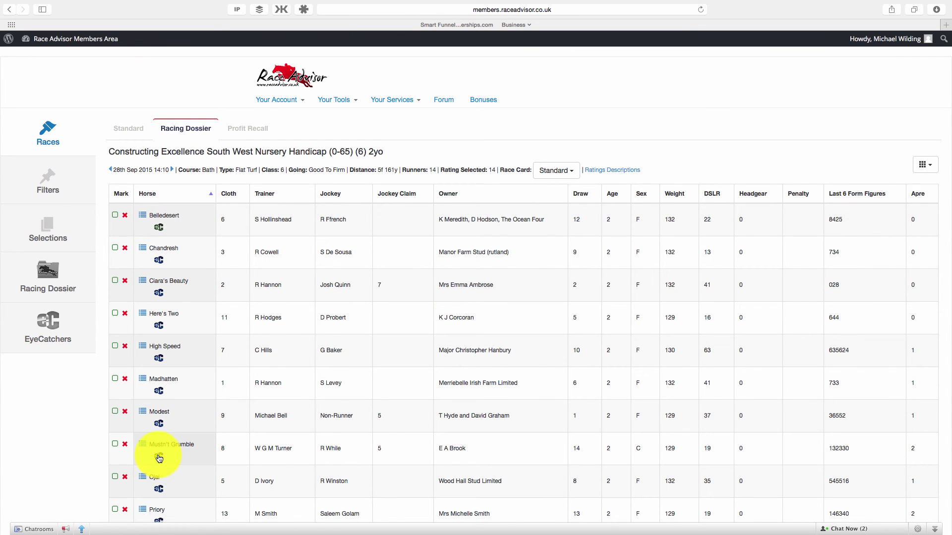
{"action": "mouse_move", "coordinate": [159, 458]}
{"action": "left_click", "coordinate": [76, 323]}
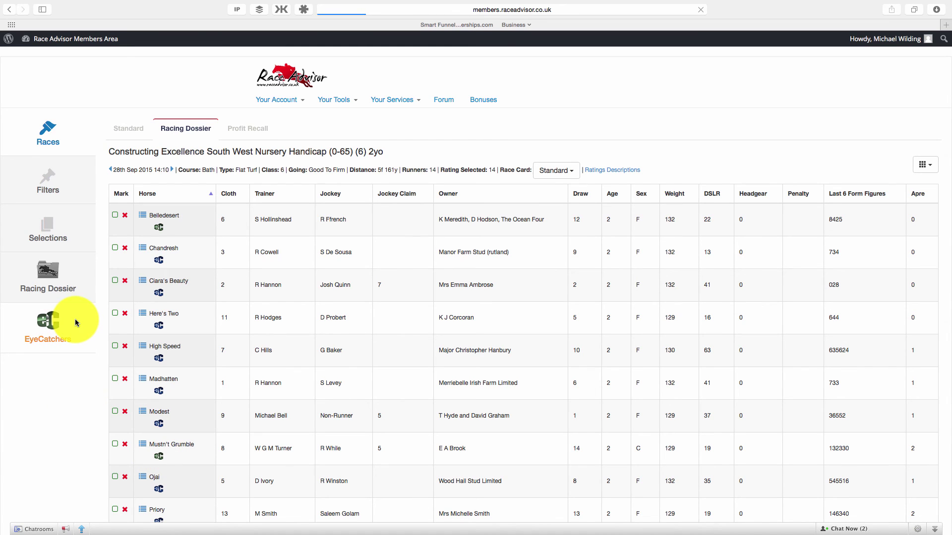